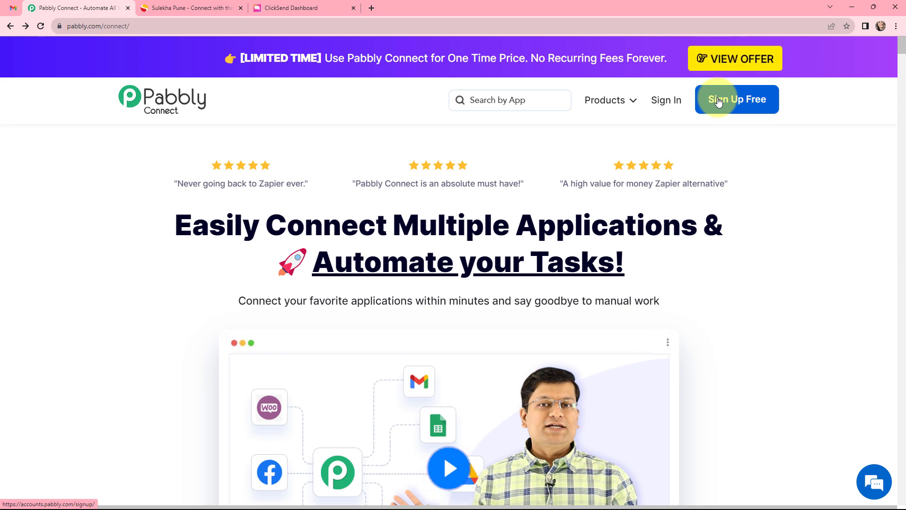
Step: Sign in to Pabbly, open Pabbly Connect and create a workflow named "Send Automated SMS to Sulekha Leads" in the Sulekha folder
{"action": "left_click", "coordinate": [663, 104]}
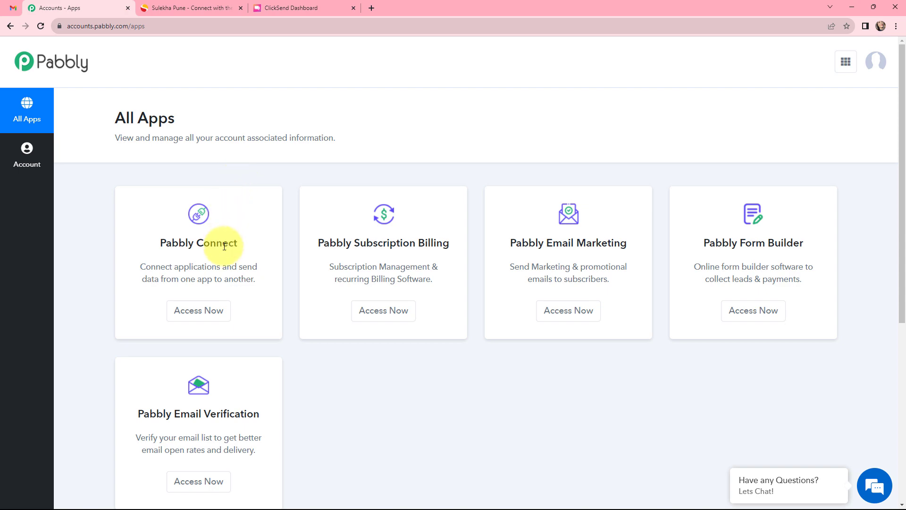
{"action": "left_click", "coordinate": [200, 312]}
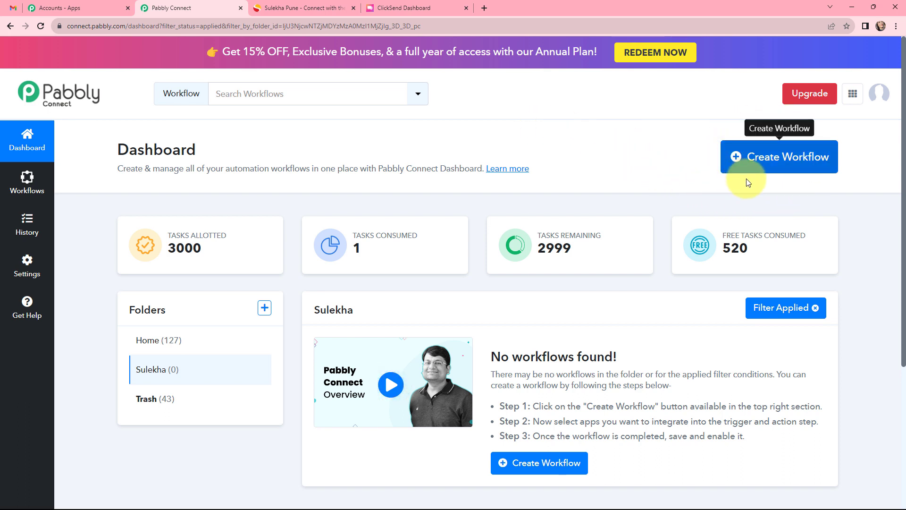
{"action": "left_click", "coordinate": [772, 159]}
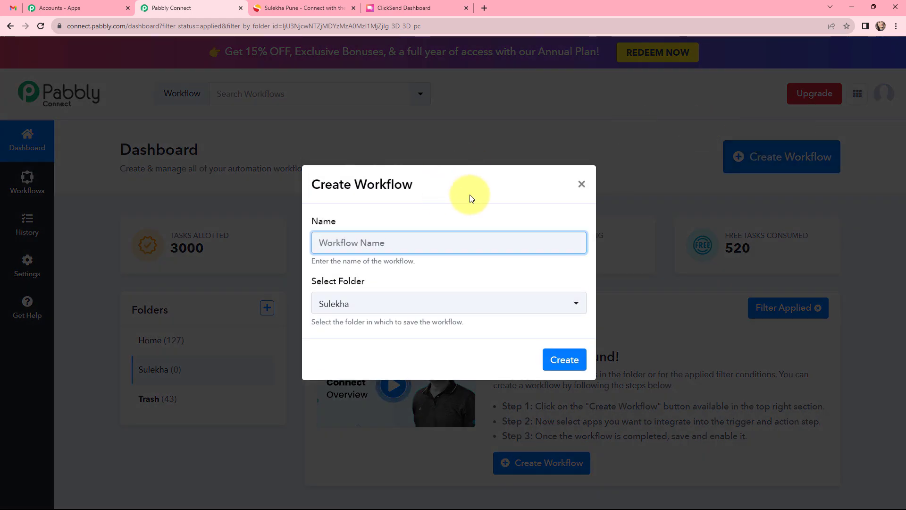
{"action": "type", "text": "Send Automated SMS to Sulekha Leads"}
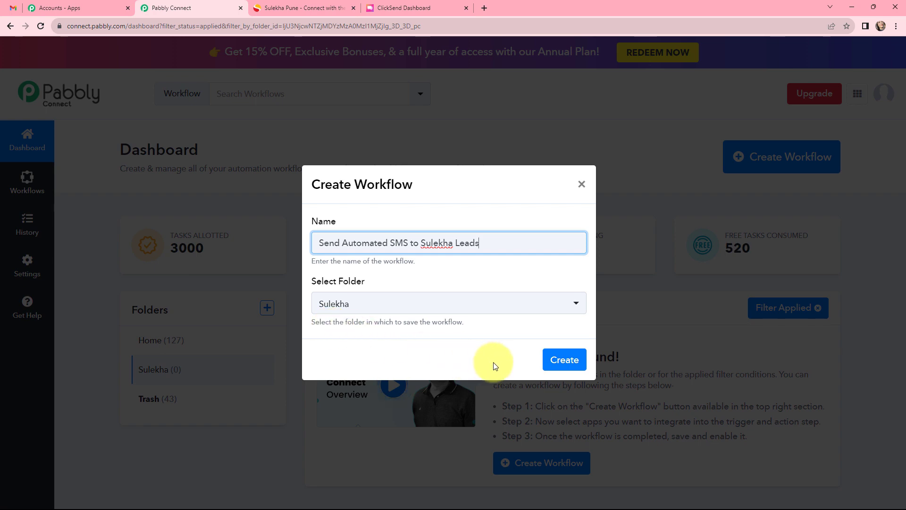
{"action": "left_click", "coordinate": [562, 360]}
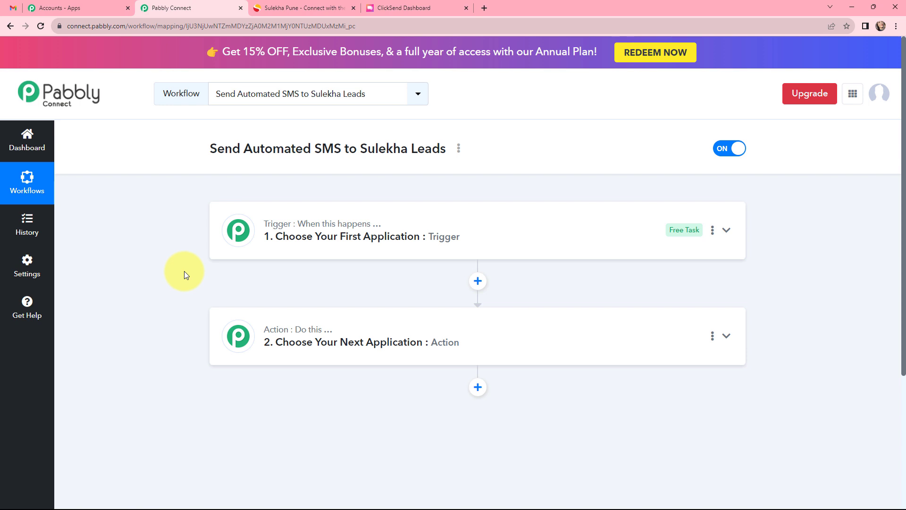
Step: Set the workflow's trigger application to Sulekha with the New Leads trigger event
{"action": "mouse_move", "coordinate": [269, 228]}
{"action": "left_click", "coordinate": [263, 238]}
{"action": "left_click", "coordinate": [272, 297]}
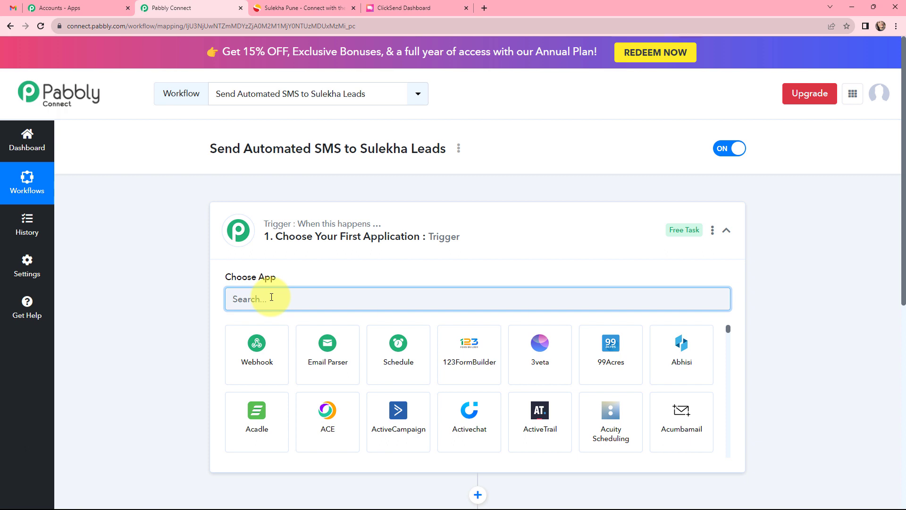
{"action": "type", "text": "su"}
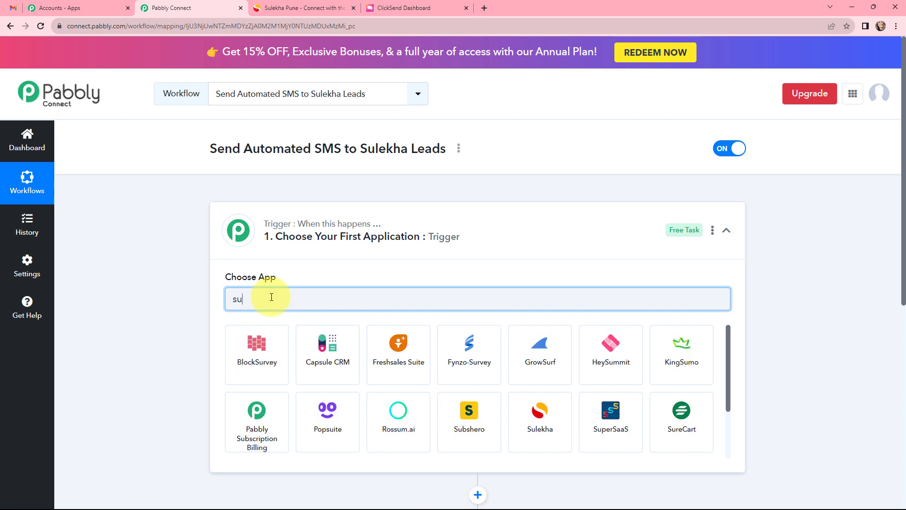
{"action": "type", "text": "le"}
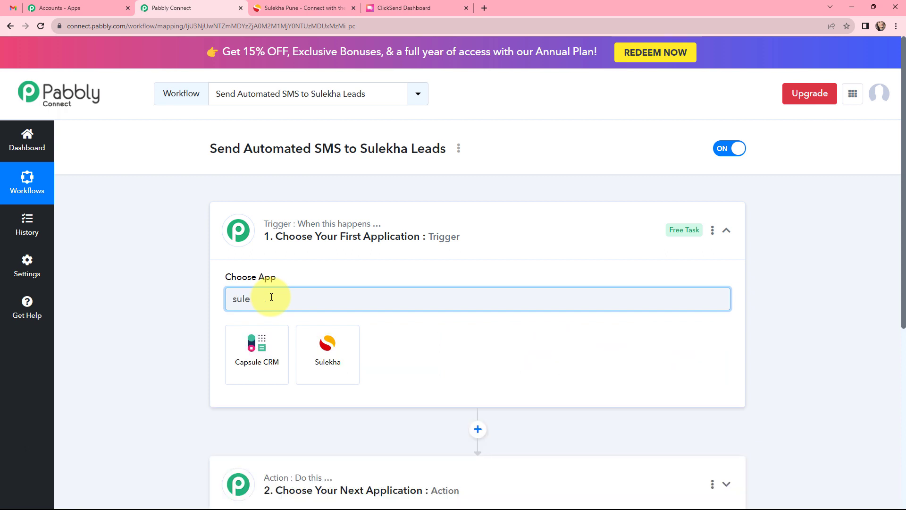
{"action": "left_click", "coordinate": [321, 347]}
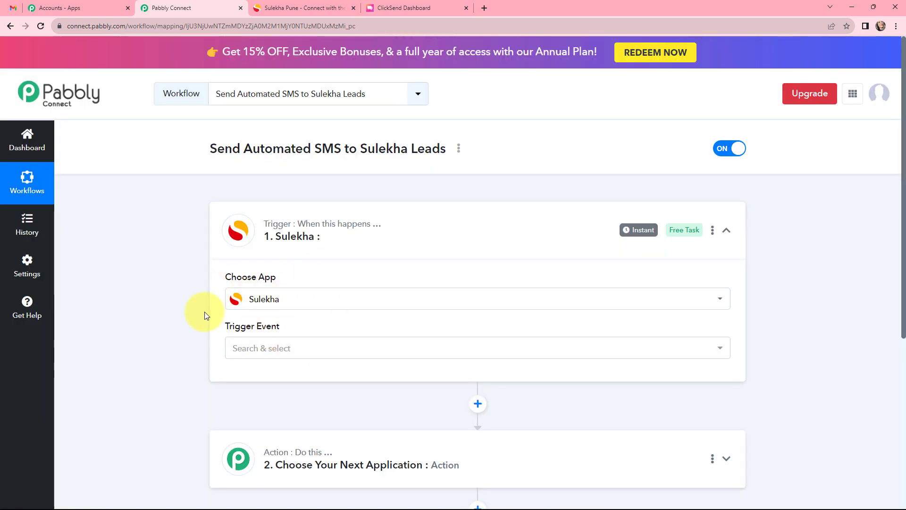
{"action": "left_click", "coordinate": [263, 349]}
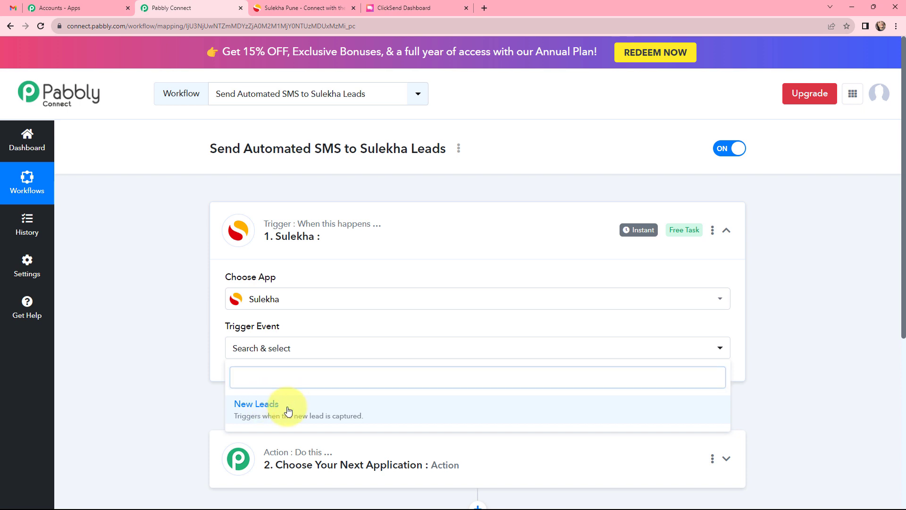
{"action": "left_click", "coordinate": [289, 410]}
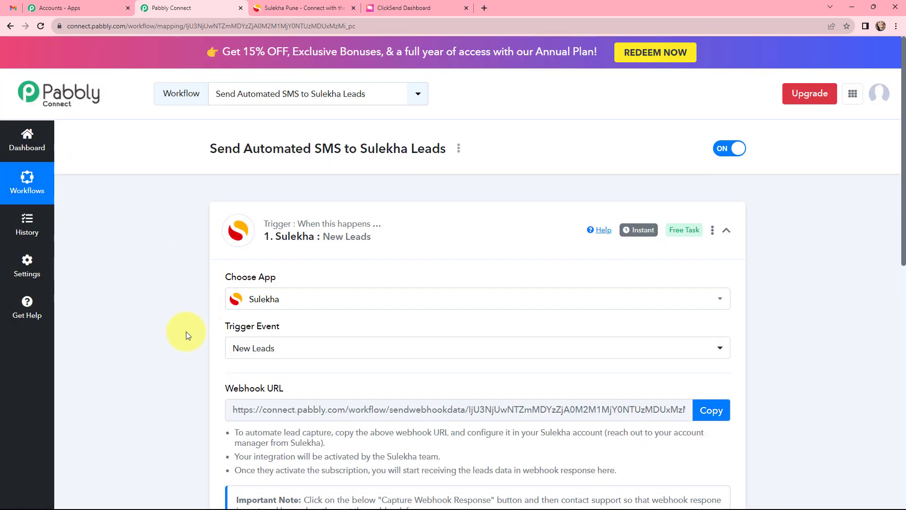
Step: Read the webhook setup instructions of the Sulekha trigger and copy its webhook URL
{"action": "scroll", "coordinate": [187, 338], "scroll_direction": "down", "scroll_amount": 2}
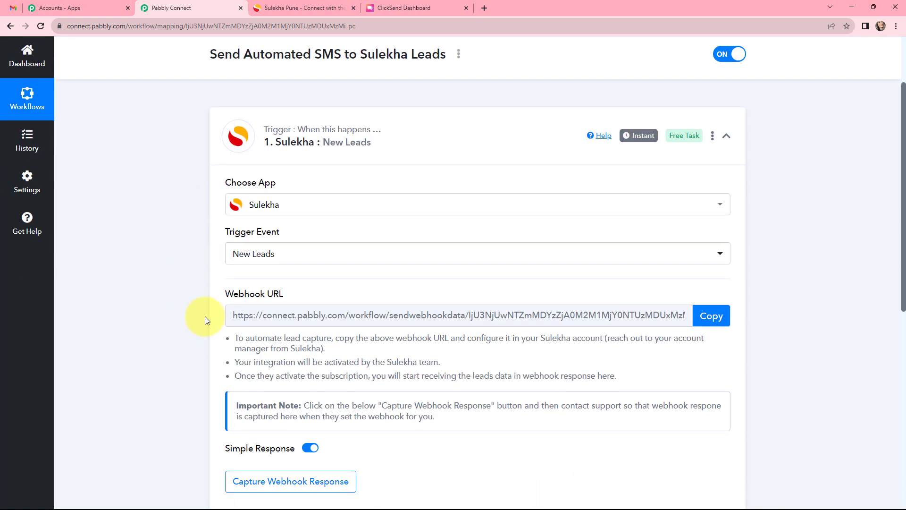
{"action": "mouse_move", "coordinate": [237, 299]}
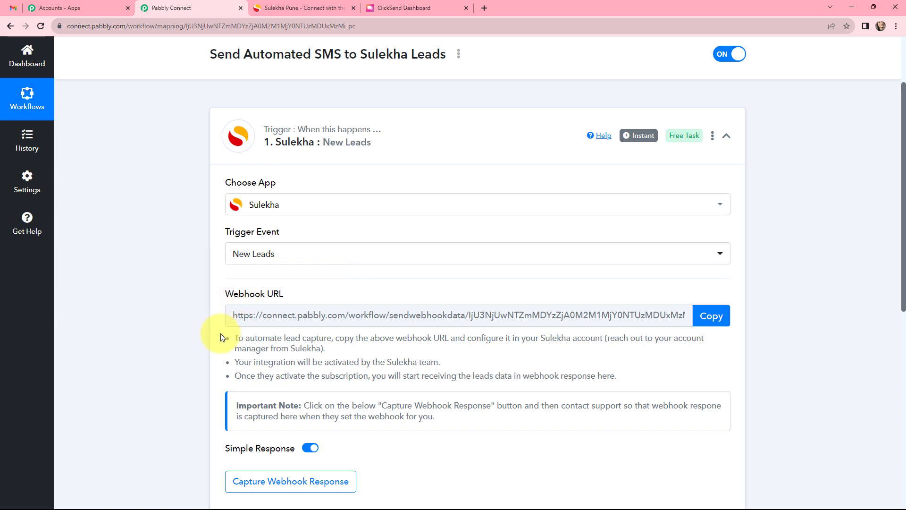
{"action": "left_click_drag", "start_coordinate": [221, 334], "coordinate": [435, 417]}
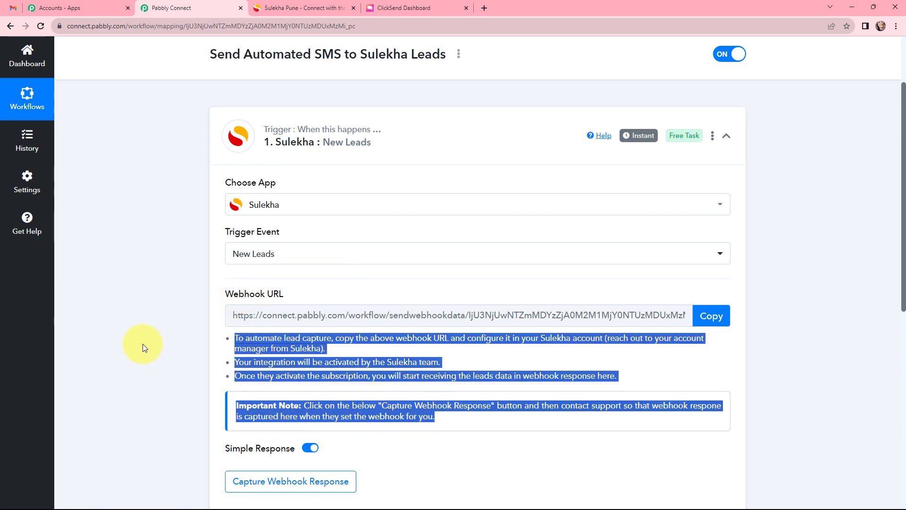
{"action": "left_click", "coordinate": [712, 317]}
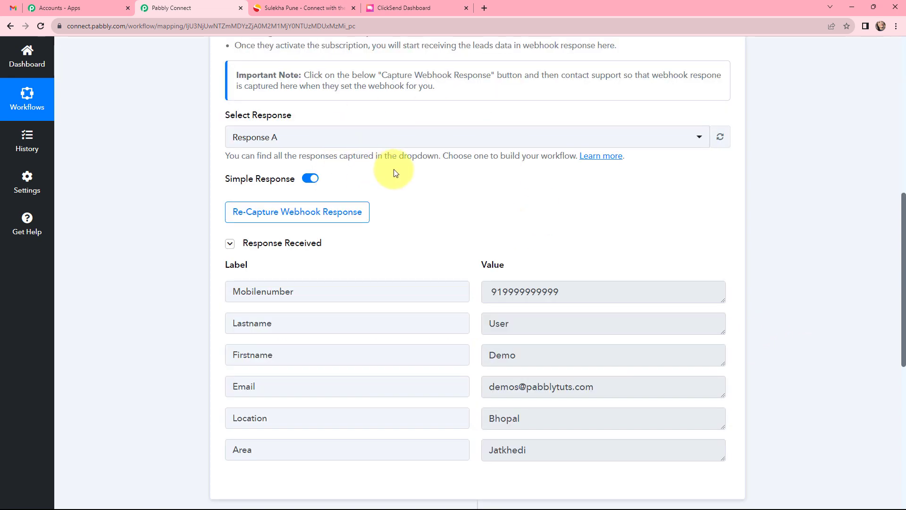
Step: Examine the captured Sulekha lead response, including mobile number, names, email, location and area, and the trigger settings above it
{"action": "left_click_drag", "start_coordinate": [566, 292], "coordinate": [490, 291]}
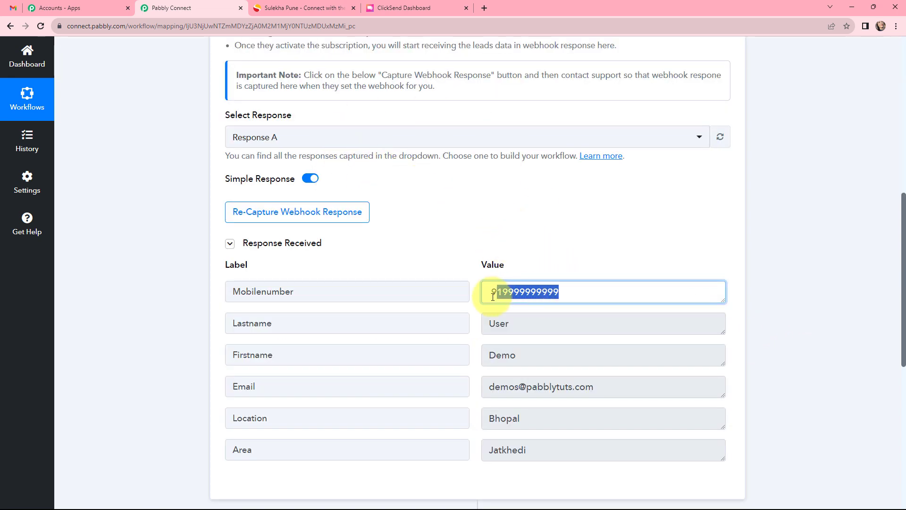
{"action": "left_click_drag", "start_coordinate": [524, 322], "coordinate": [489, 323]}
{"action": "left_click_drag", "start_coordinate": [545, 360], "coordinate": [495, 355]}
{"action": "left_click_drag", "start_coordinate": [612, 392], "coordinate": [480, 392]}
{"action": "left_click_drag", "start_coordinate": [516, 420], "coordinate": [487, 419]}
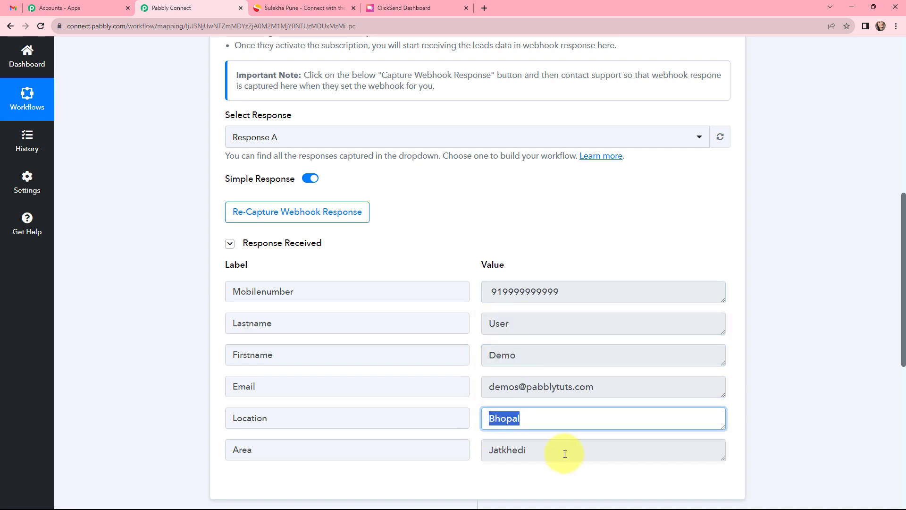
{"action": "left_click_drag", "start_coordinate": [564, 451], "coordinate": [478, 445]}
{"action": "left_click", "coordinate": [793, 352]}
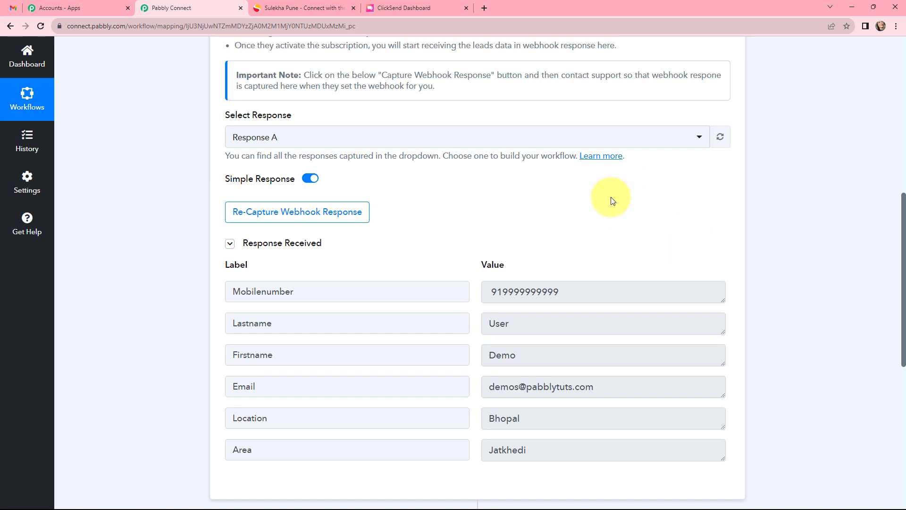
{"action": "left_click_drag", "start_coordinate": [902, 242], "coordinate": [902, 86]}
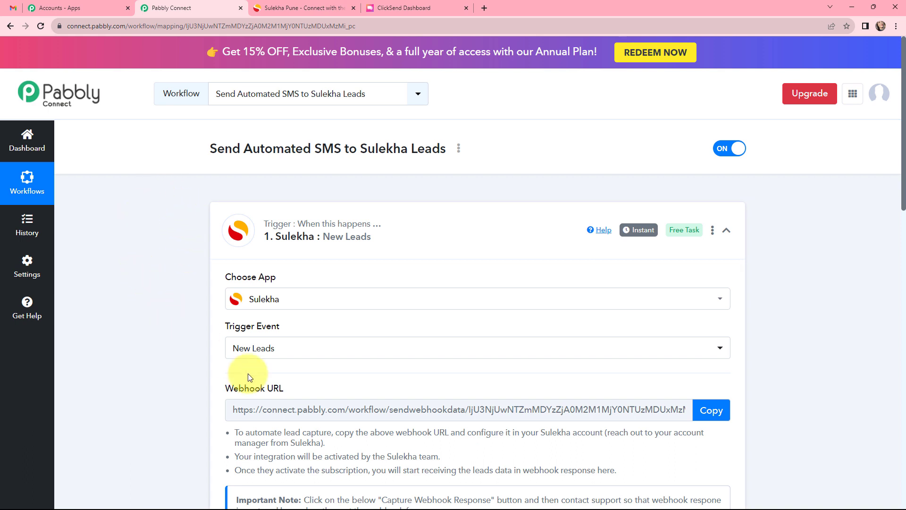
{"action": "mouse_move", "coordinate": [623, 230]}
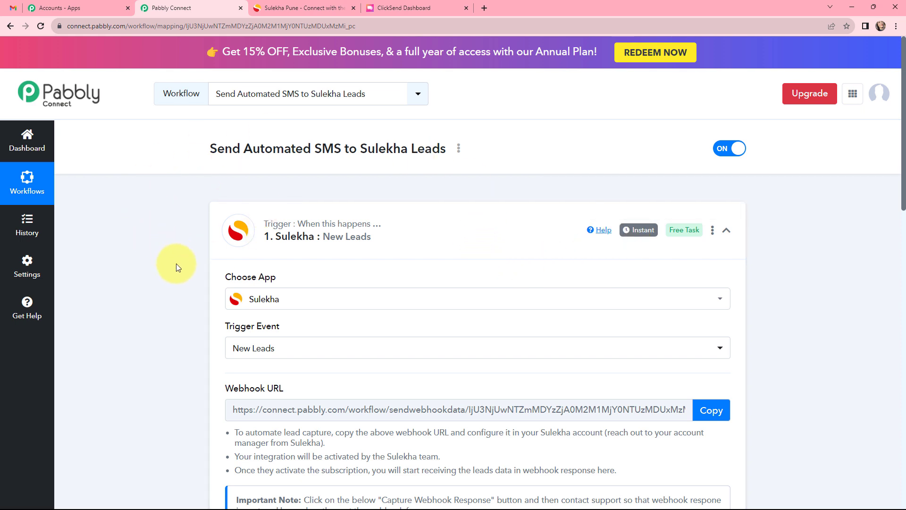
Step: Collapse the Sulekha trigger and set the workflow's action application to ClickSend with the Send SMS action event
{"action": "left_click", "coordinate": [408, 222]}
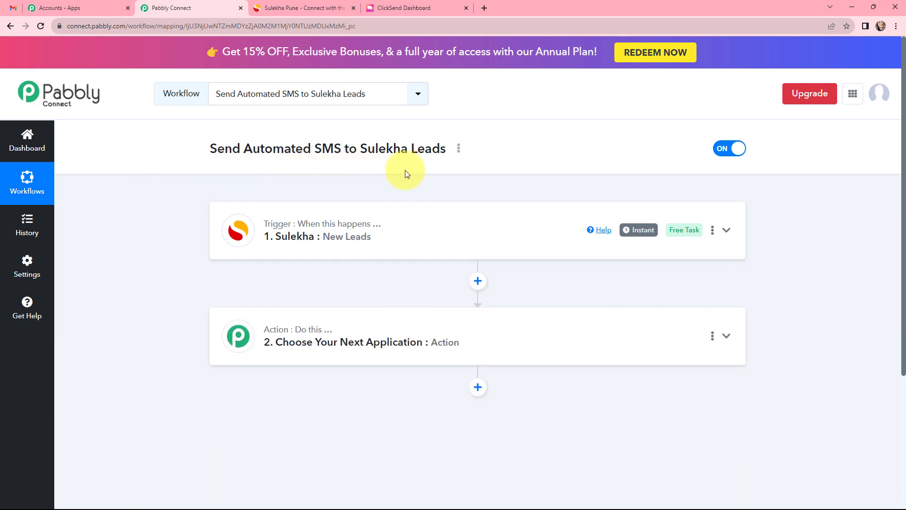
{"action": "left_click", "coordinate": [398, 327]}
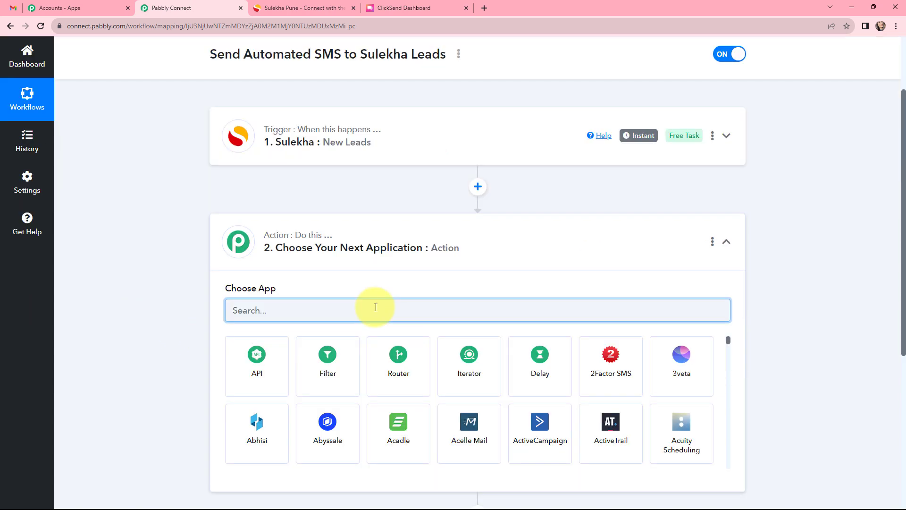
{"action": "type", "text": "cl"}
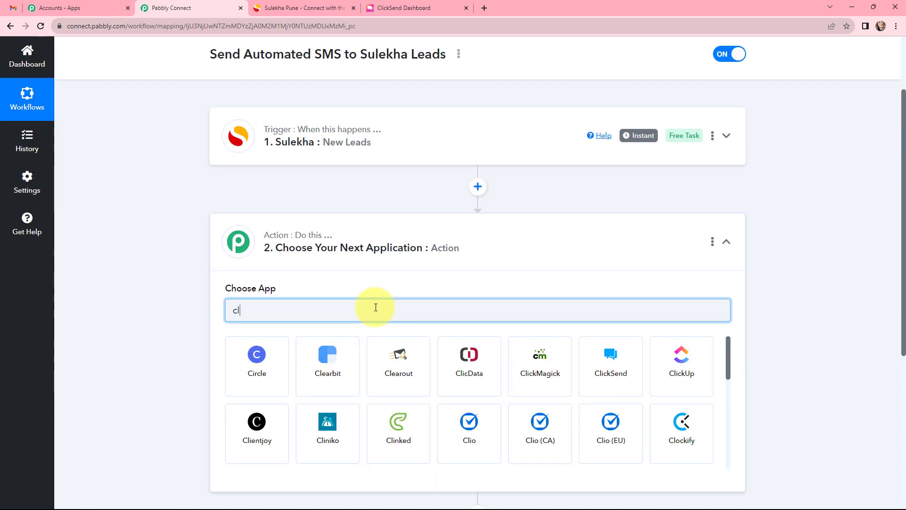
{"action": "type", "text": "ick"}
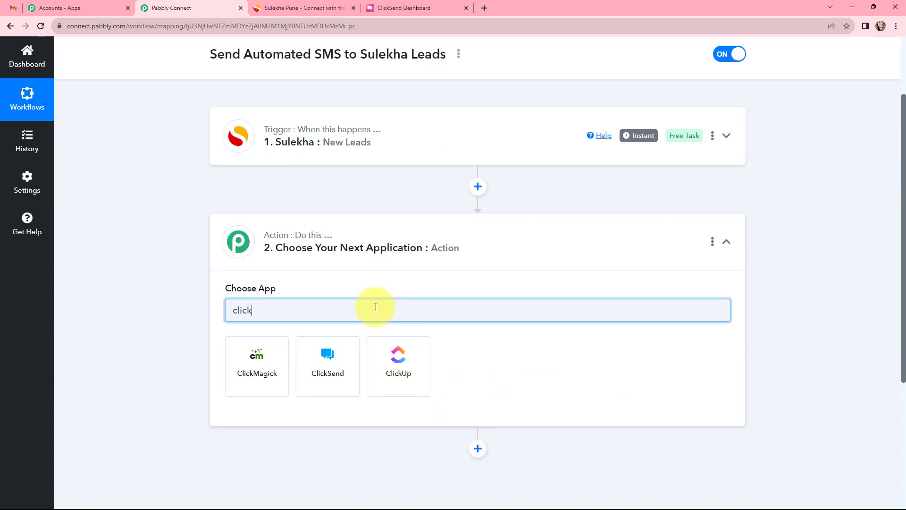
{"action": "left_click", "coordinate": [342, 361]}
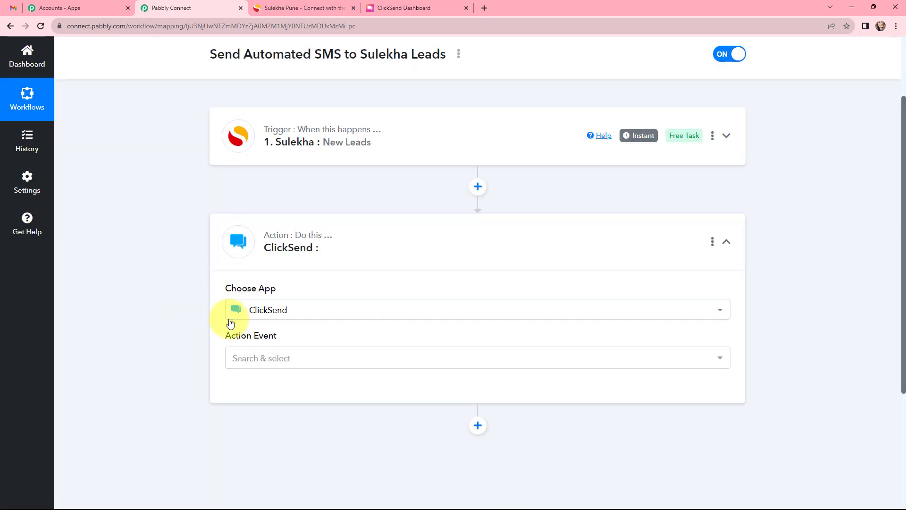
{"action": "left_click", "coordinate": [313, 363]}
{"action": "scroll", "coordinate": [317, 317], "scroll_direction": "down", "scroll_amount": 1}
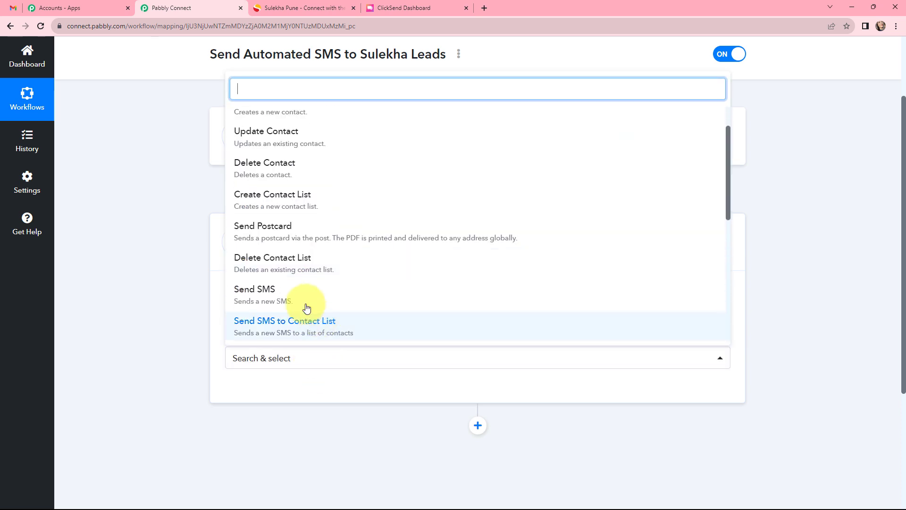
{"action": "left_click", "coordinate": [300, 298]}
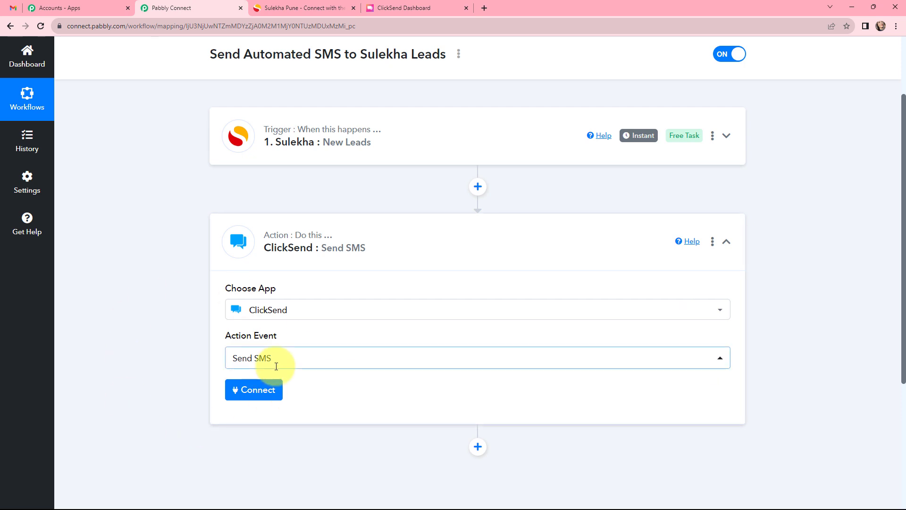
Step: Start adding a new ClickSend connection for the Send SMS action and read where to find its username and API key
{"action": "scroll", "coordinate": [292, 370], "scroll_direction": "down", "scroll_amount": 1}
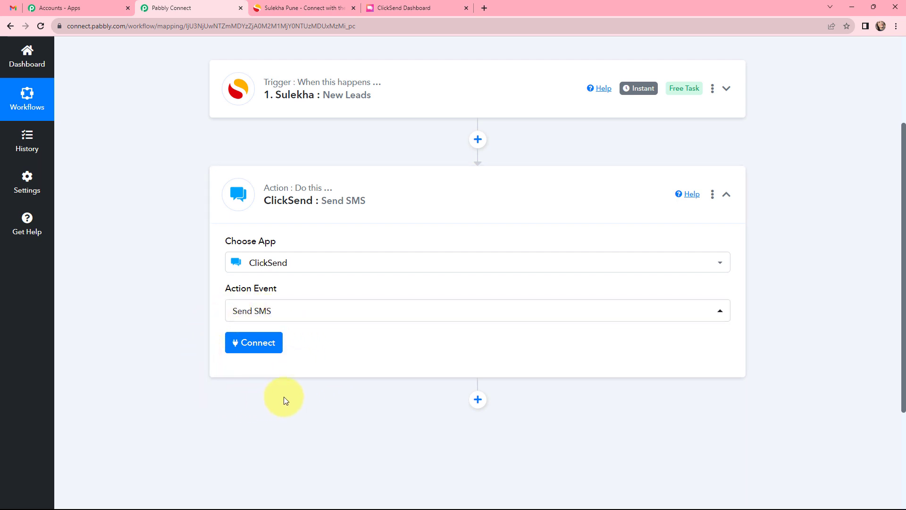
{"action": "left_click", "coordinate": [250, 343]}
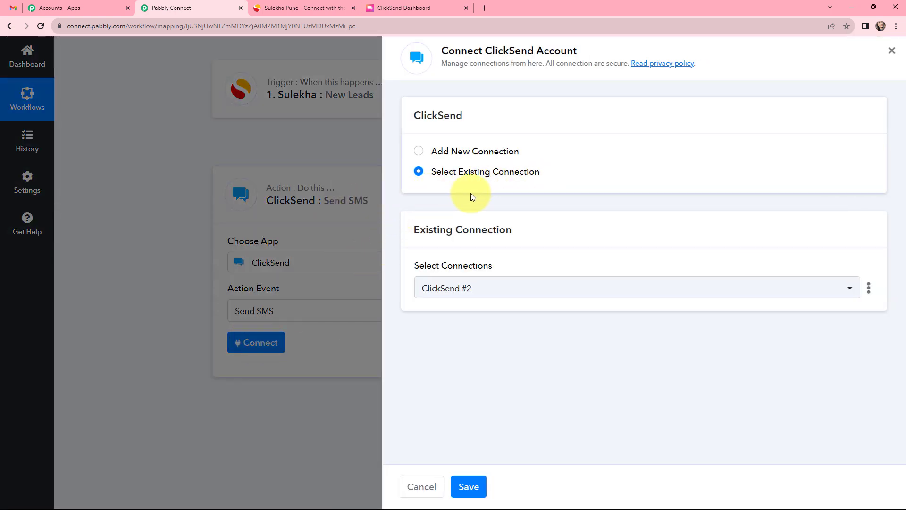
{"action": "left_click", "coordinate": [419, 152]}
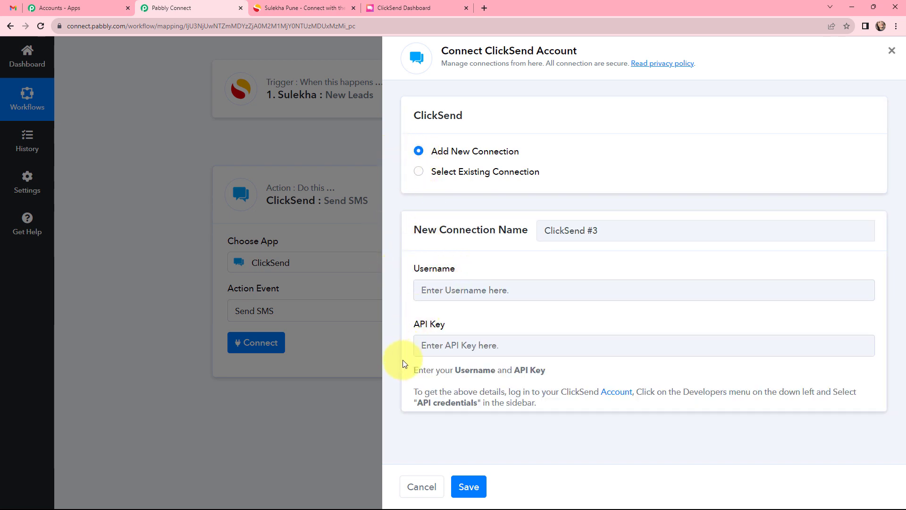
{"action": "left_click_drag", "start_coordinate": [414, 372], "coordinate": [551, 404]}
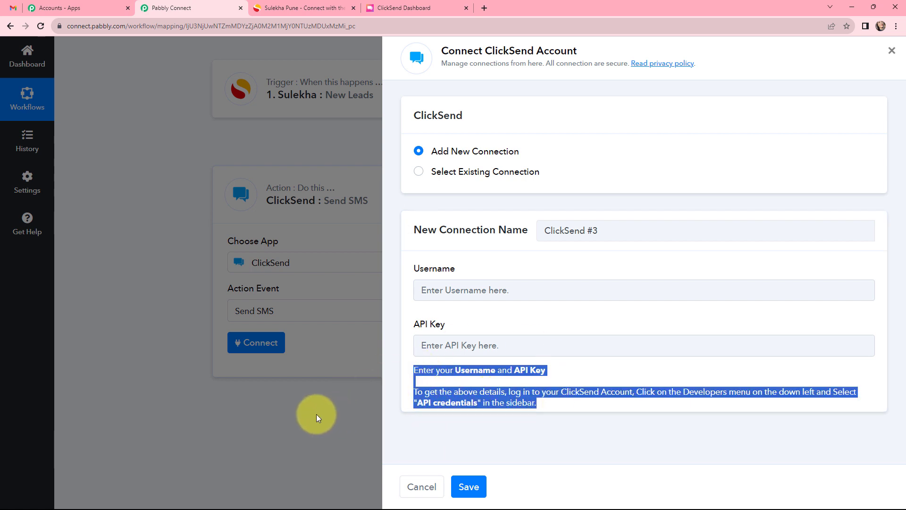
Step: Switch to the ClickSend dashboard, copy the API key from the developer API credentials, and return to the Pabbly Connect connection form
{"action": "left_click", "coordinate": [380, 5]}
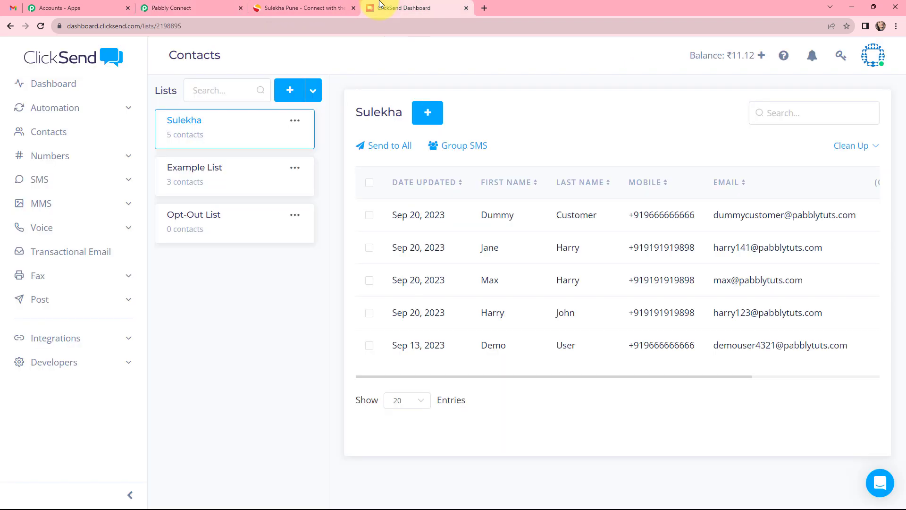
{"action": "left_click", "coordinate": [89, 368]}
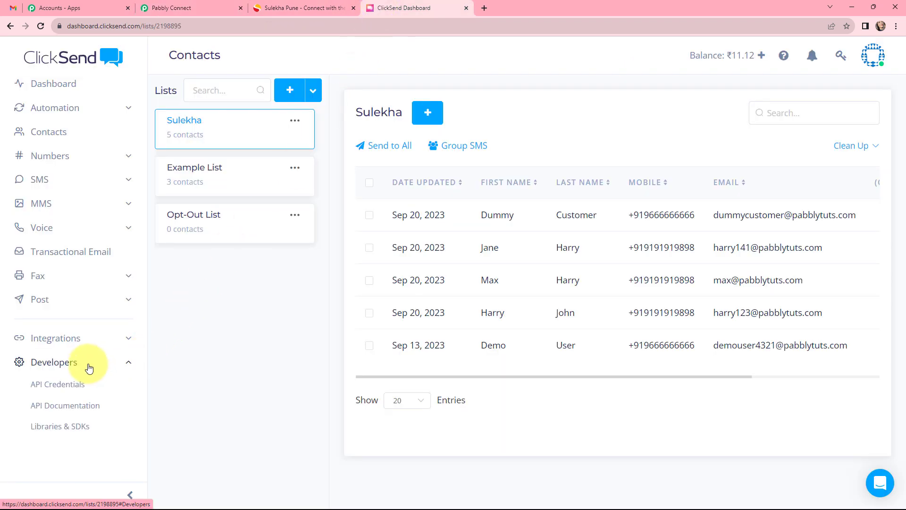
{"action": "left_click", "coordinate": [66, 385]}
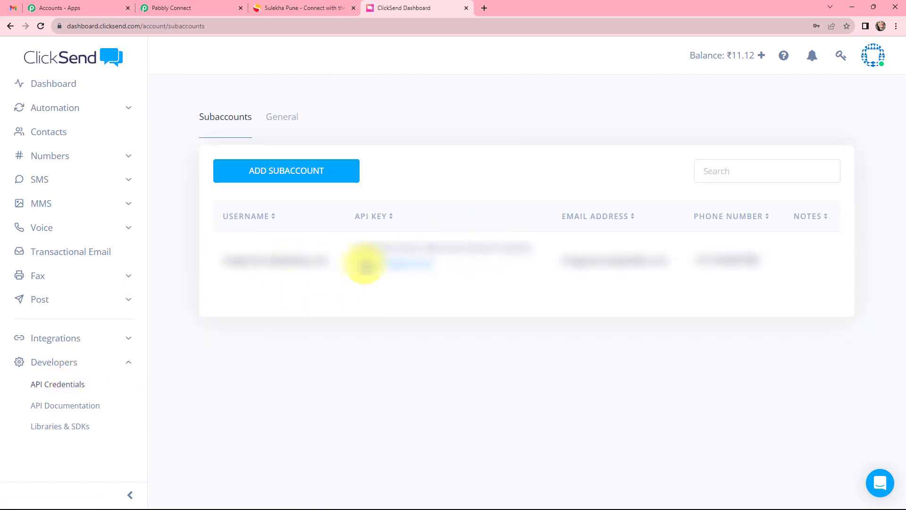
{"action": "left_click", "coordinate": [366, 267]}
{"action": "left_click", "coordinate": [171, 8]}
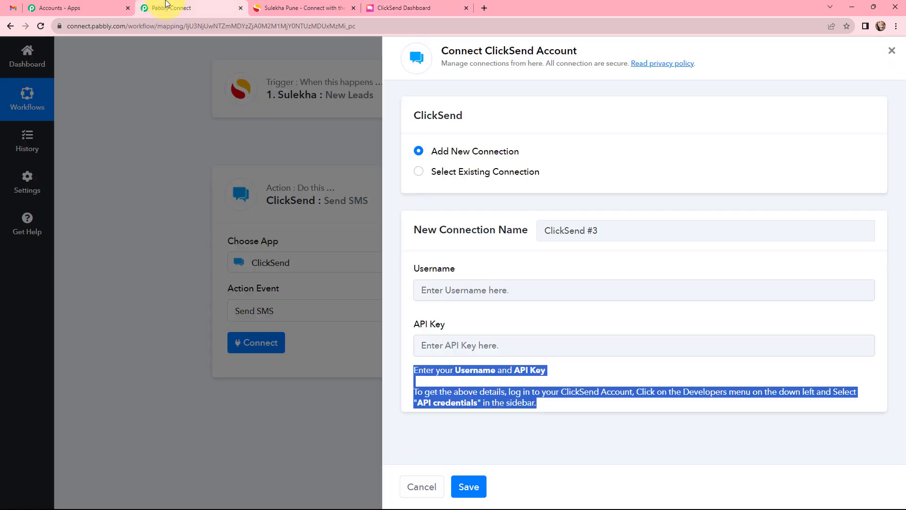
Step: Paste the API key into the new ClickSend connection, copy the username from the ClickSend dashboard into its field, and save the connection
{"action": "left_click", "coordinate": [467, 345]}
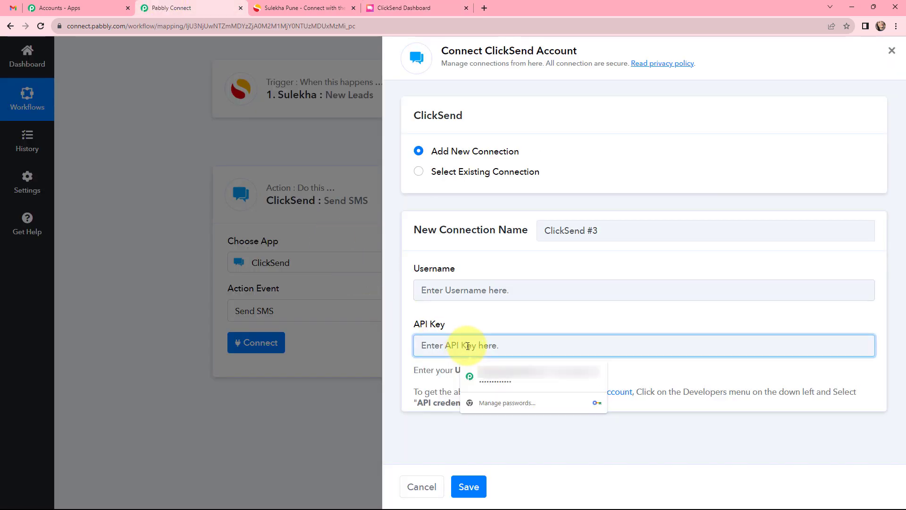
{"action": "key", "text": "ctrl+v"}
{"action": "left_click", "coordinate": [404, 8]}
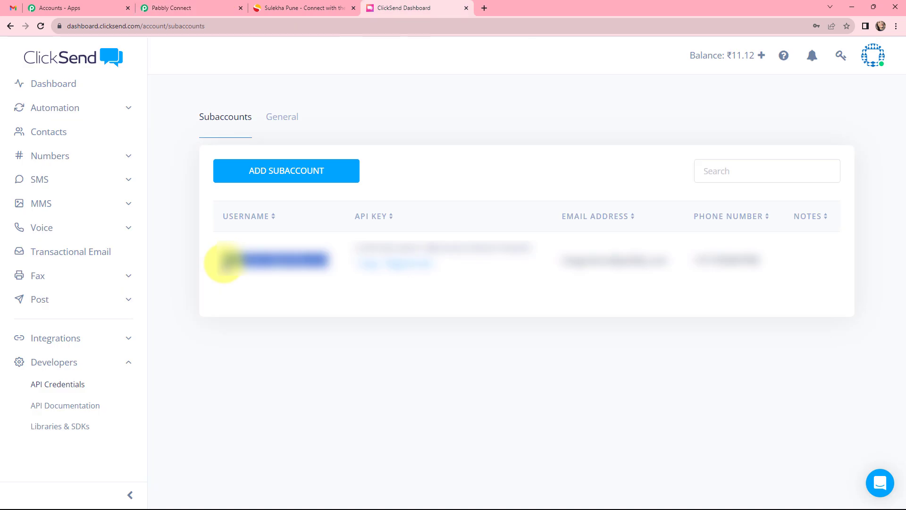
{"action": "double_click", "coordinate": [224, 261]}
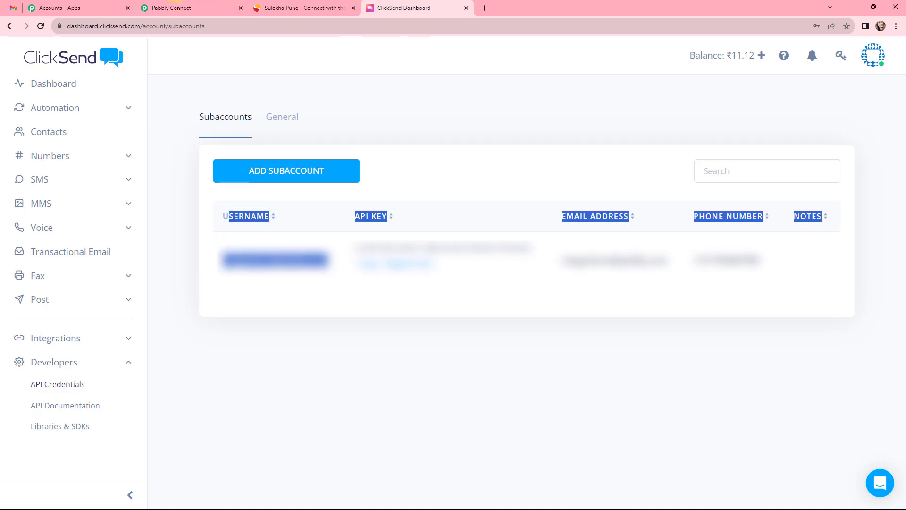
{"action": "key", "text": "ctrl+c"}
{"action": "left_click", "coordinate": [151, 8]}
{"action": "left_click", "coordinate": [438, 289]}
{"action": "key", "text": "ctrl+v"}
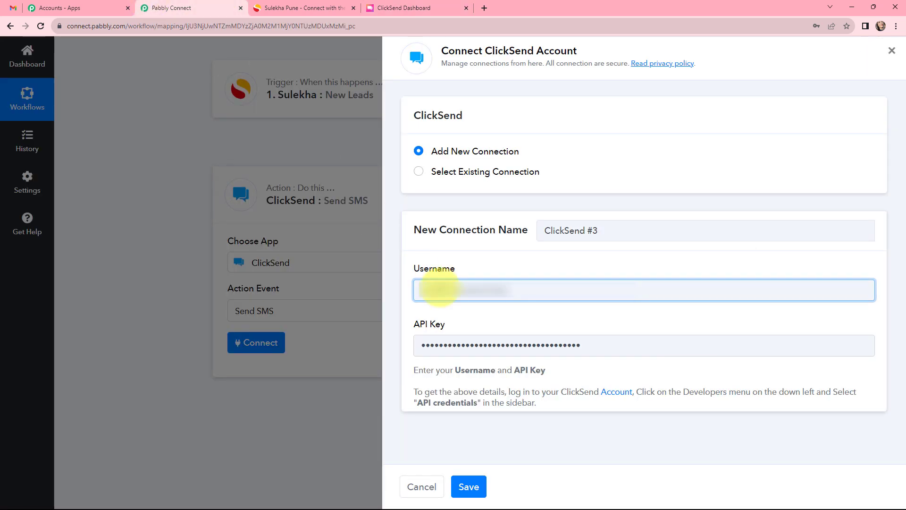
{"action": "left_click", "coordinate": [467, 487]}
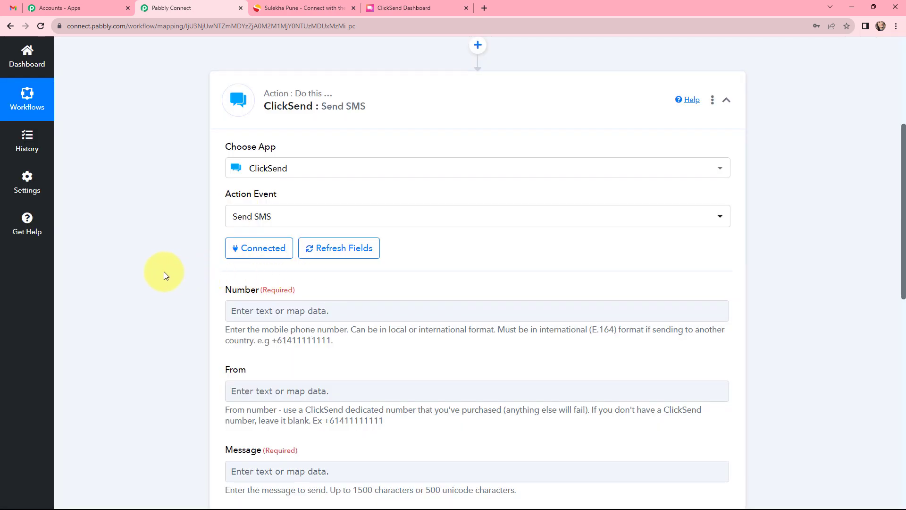
Step: Map the SMS recipient's Number field to Mobilenumber from the Sulekha New Leads step
{"action": "scroll", "coordinate": [307, 262], "scroll_direction": "down", "scroll_amount": 1}
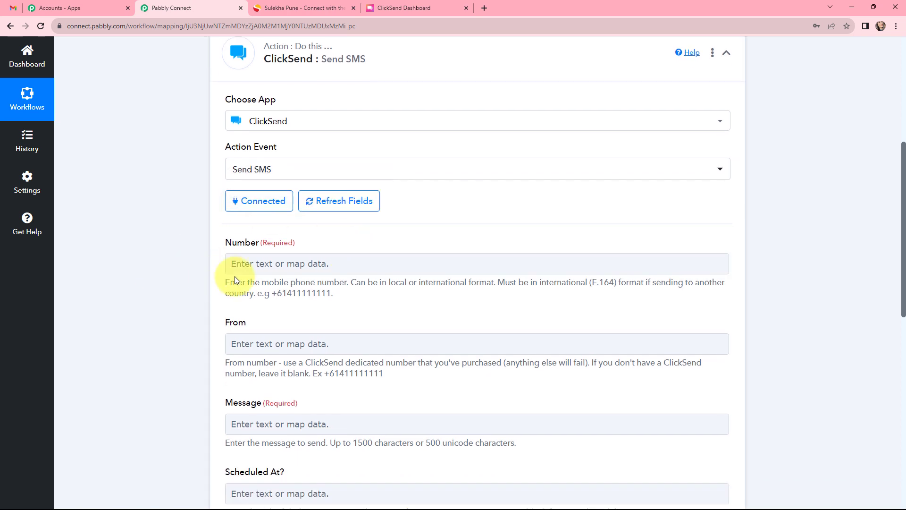
{"action": "scroll", "coordinate": [373, 240], "scroll_direction": "down", "scroll_amount": 1}
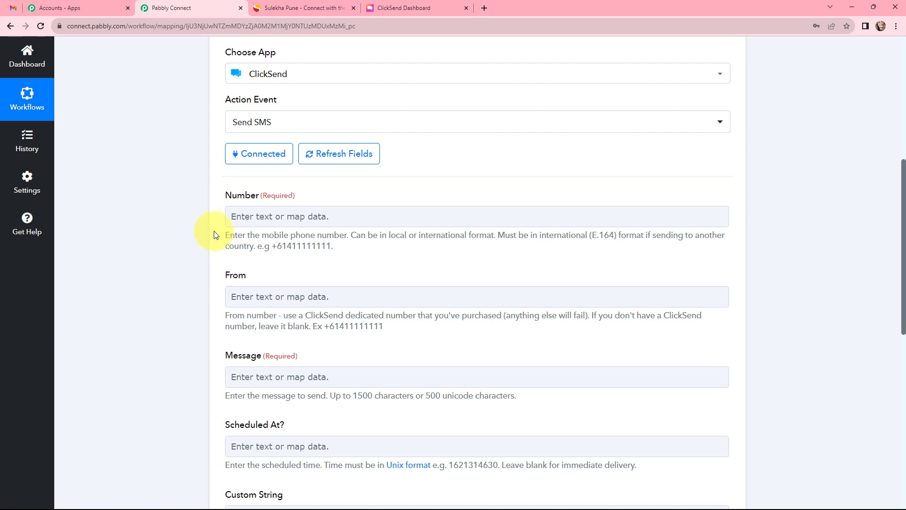
{"action": "left_click", "coordinate": [319, 217]}
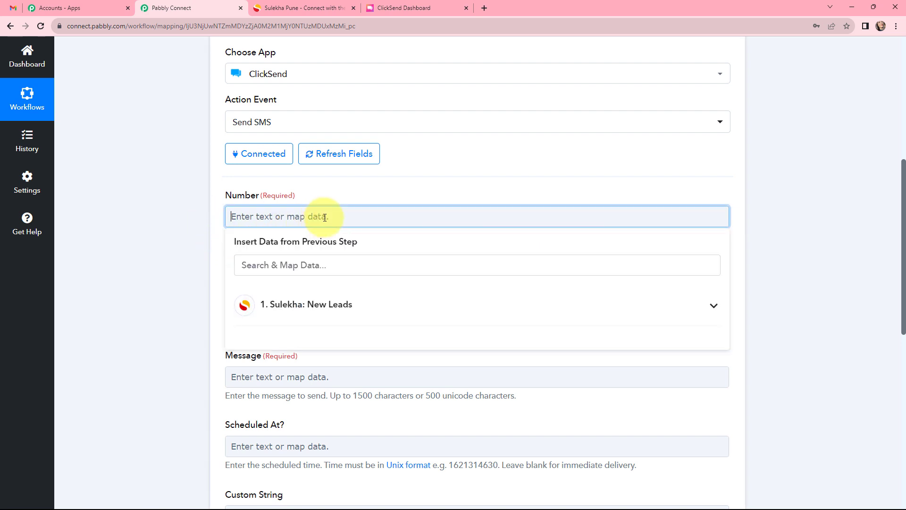
{"action": "left_click", "coordinate": [304, 304]}
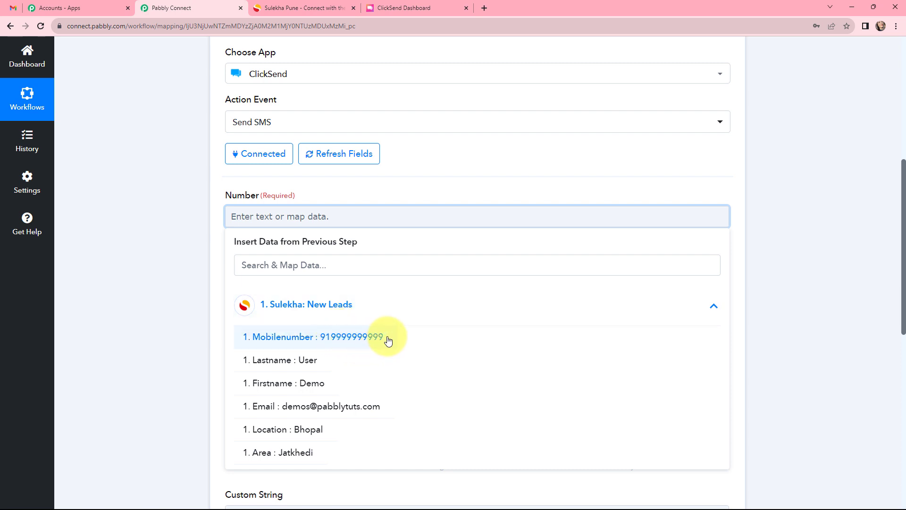
{"action": "left_click", "coordinate": [335, 336]}
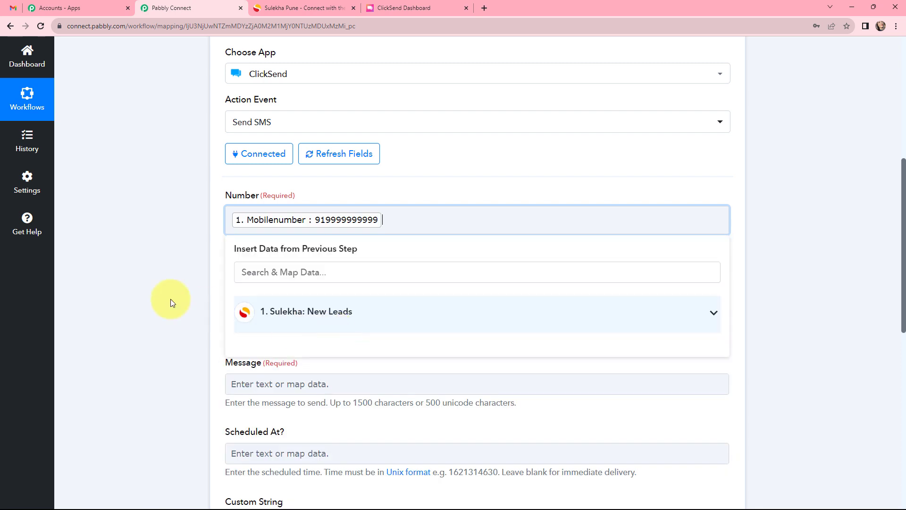
{"action": "left_click", "coordinate": [172, 303]}
Step: Paste the prepared SMS message, starting with "Hello," and "Thankyou for your response." and signed "Marketing Team Sulekha", including the contact e-mail
{"action": "scroll", "coordinate": [207, 257], "scroll_direction": "down", "scroll_amount": 1}
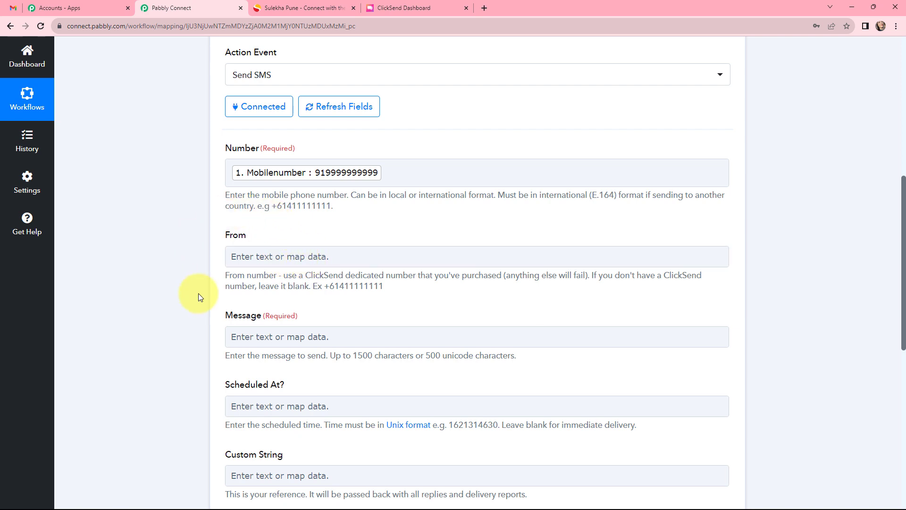
{"action": "scroll", "coordinate": [208, 272], "scroll_direction": "down", "scroll_amount": 2}
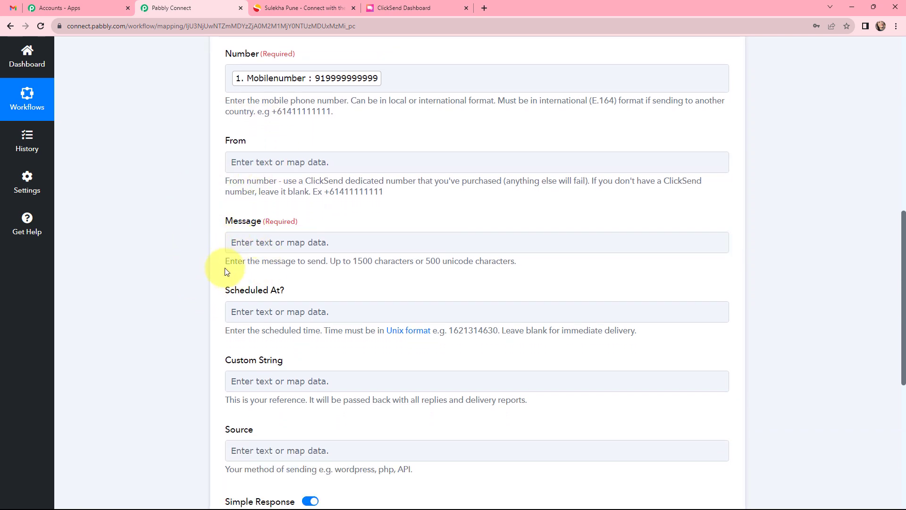
{"action": "left_click", "coordinate": [239, 250]}
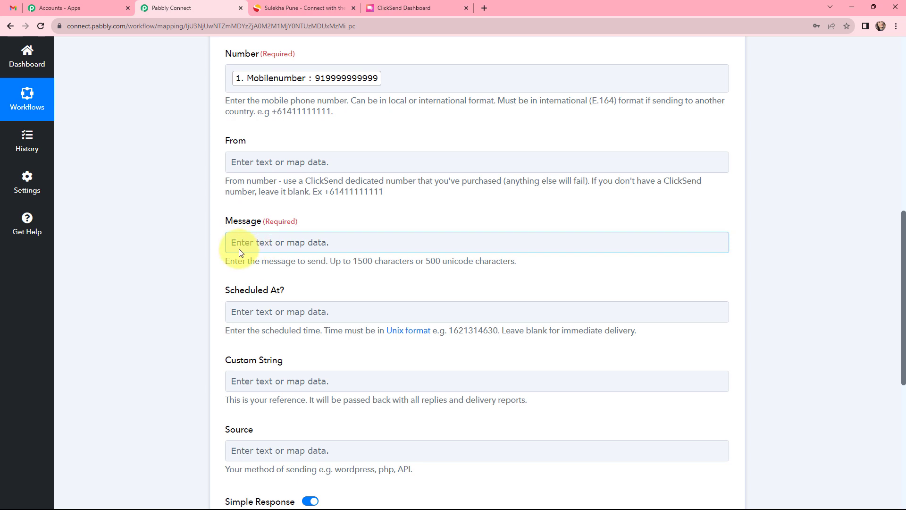
{"action": "key", "text": "ctrl+v"}
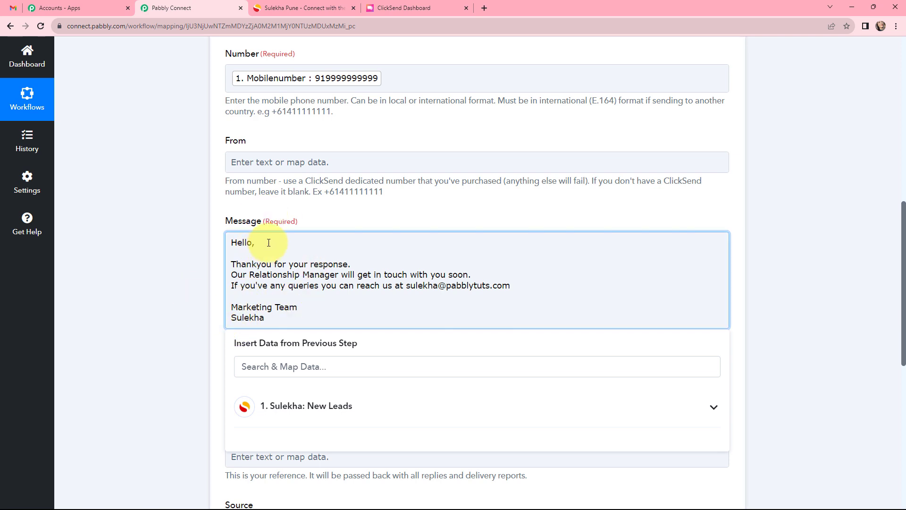
Step: Personalise the message greeting by inserting the Firstname and Lastname from the Sulekha New Leads step after "Hello,"
{"action": "left_click", "coordinate": [322, 407]}
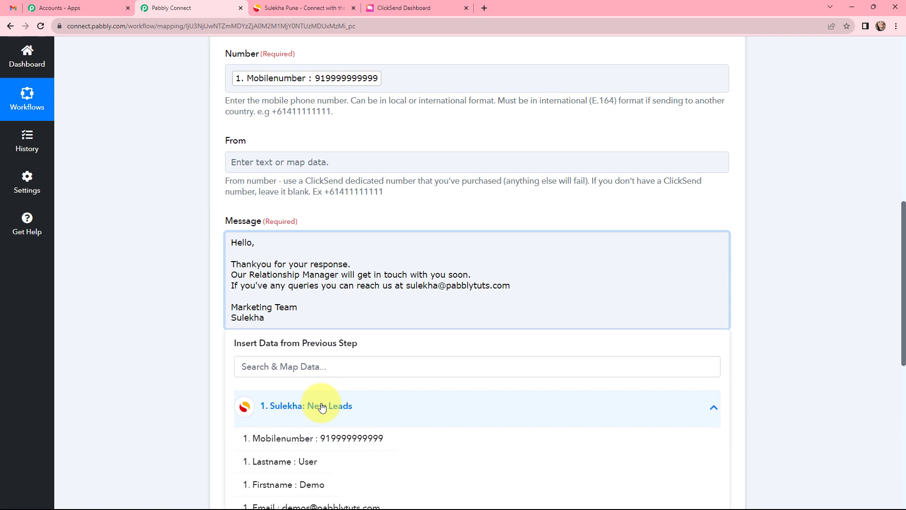
{"action": "left_click", "coordinate": [333, 481]}
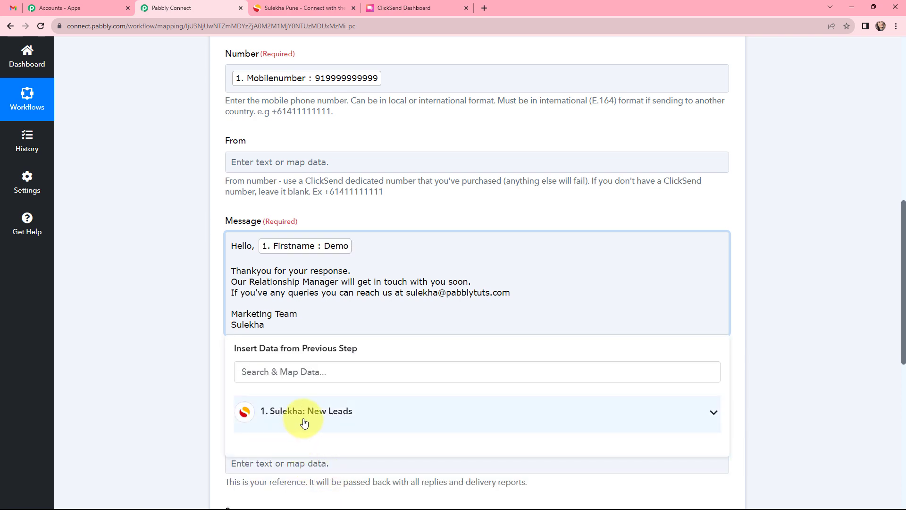
{"action": "left_click", "coordinate": [304, 421]}
{"action": "left_click", "coordinate": [313, 467]}
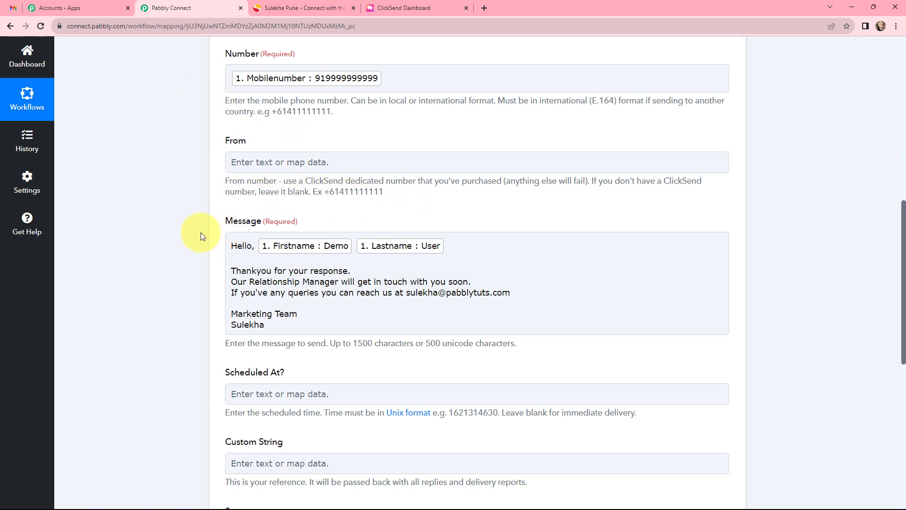
{"action": "left_click", "coordinate": [231, 234]}
{"action": "left_click", "coordinate": [277, 150]}
Step: Set the Source to sulekha, then save the Send SMS action and send a test request
{"action": "scroll", "coordinate": [192, 115], "scroll_direction": "down", "scroll_amount": 4}
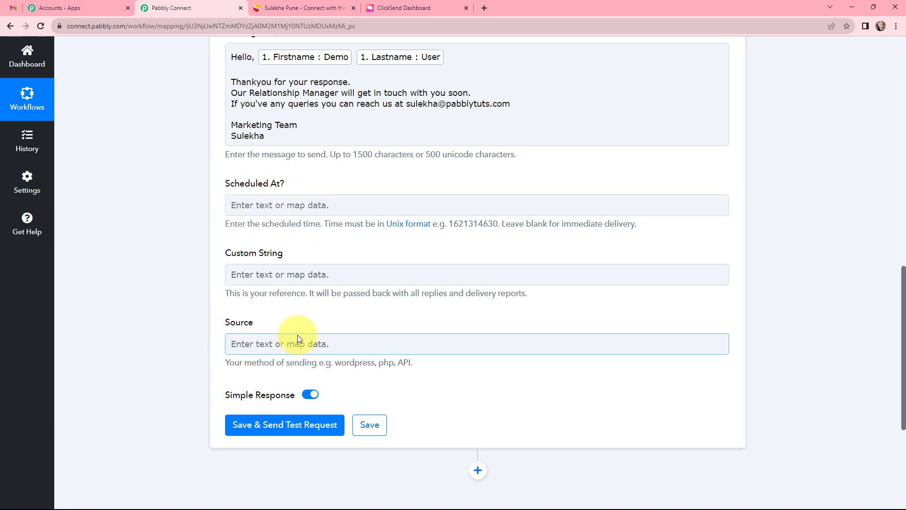
{"action": "left_click", "coordinate": [284, 348]}
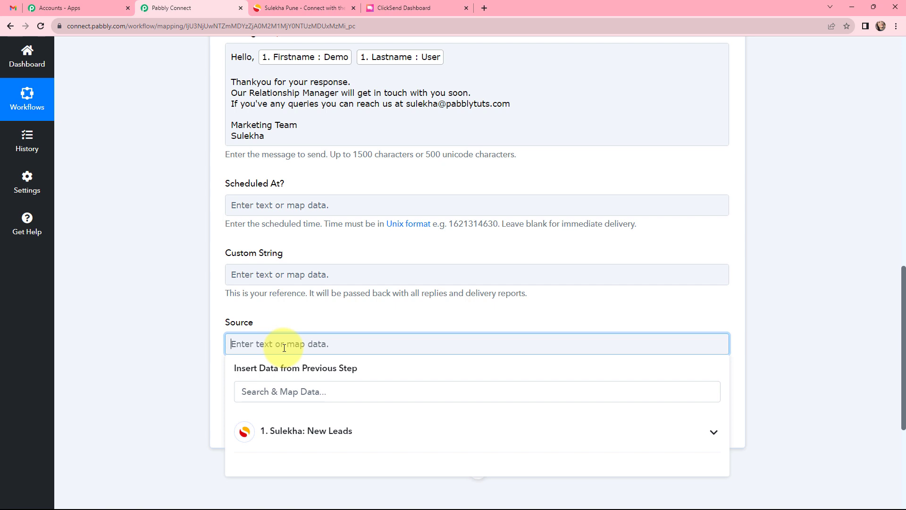
{"action": "type", "text": "sulekha"}
{"action": "left_click", "coordinate": [118, 362]}
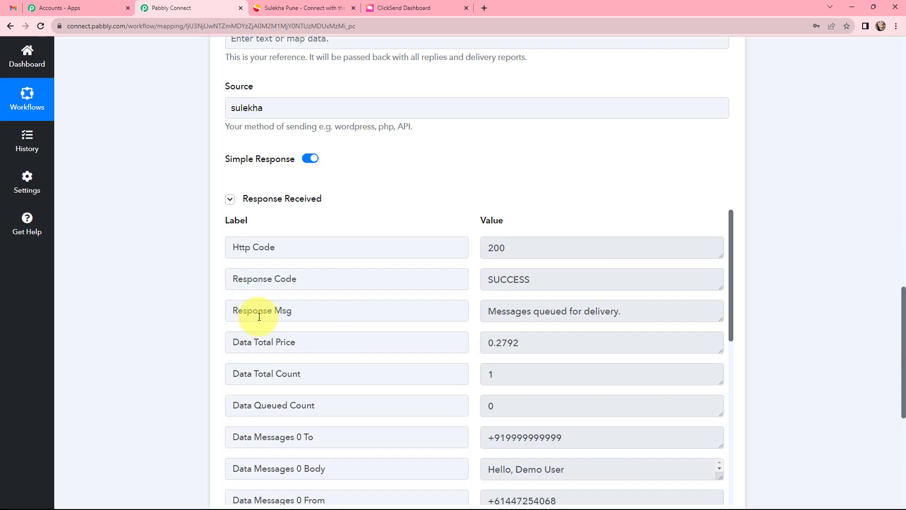
Step: Examine the ClickSend test response, including its response code, recipient and full message body
{"action": "left_click_drag", "start_coordinate": [542, 277], "coordinate": [496, 276]}
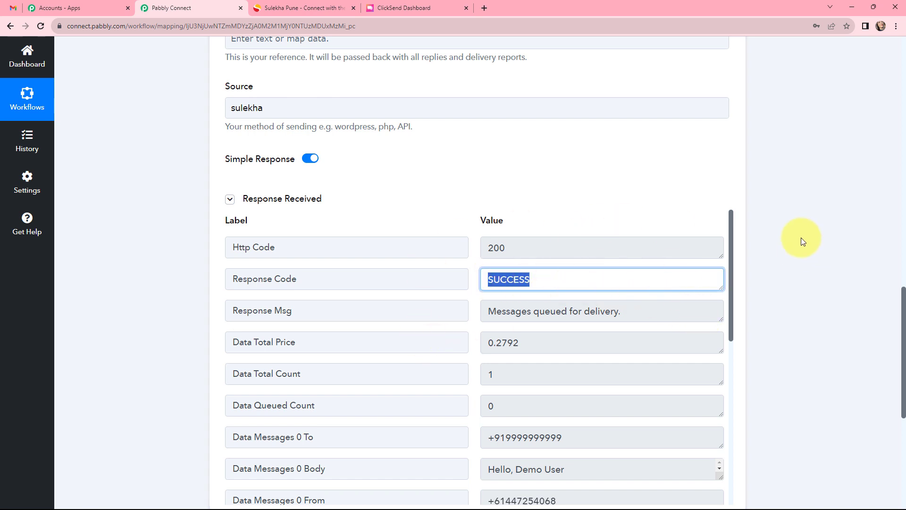
{"action": "scroll", "coordinate": [800, 239], "scroll_direction": "down", "scroll_amount": 5}
{"action": "mouse_move", "coordinate": [672, 265]}
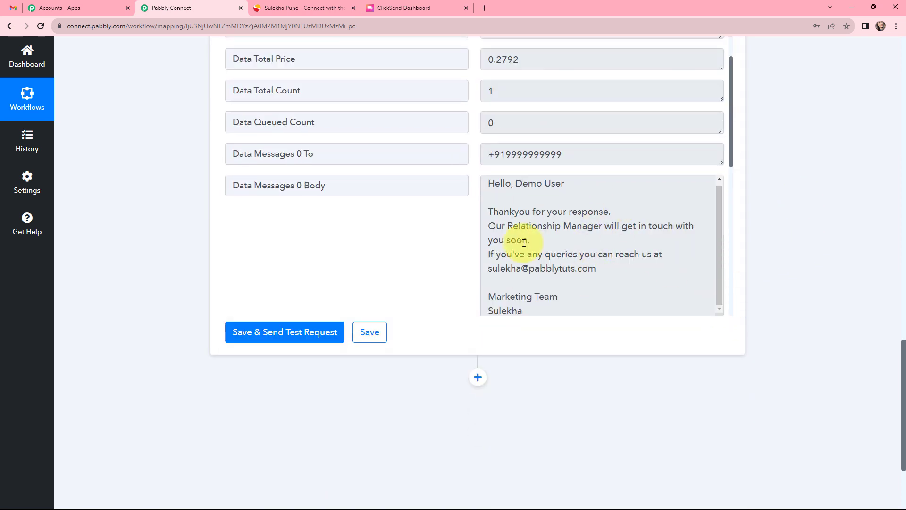